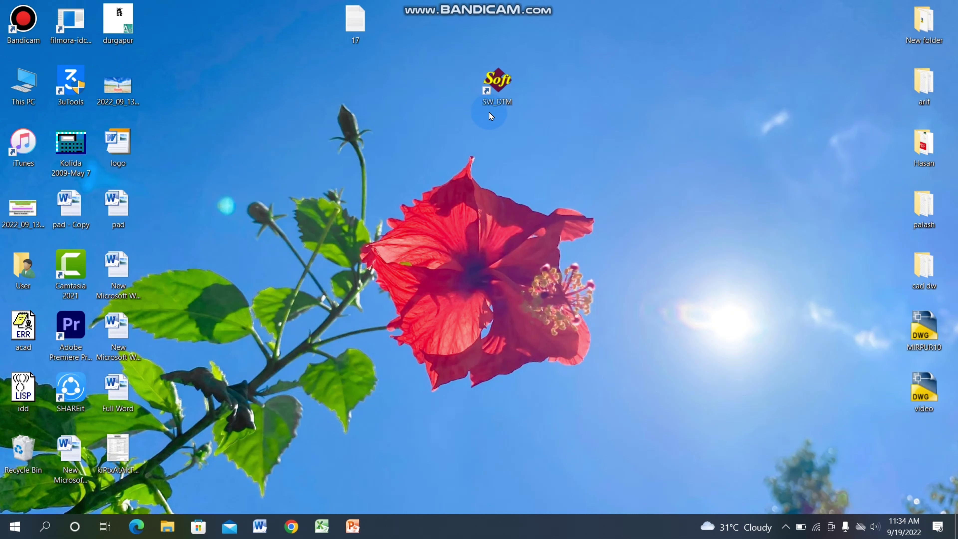
left_click_drag(508, 93, 534, 85)
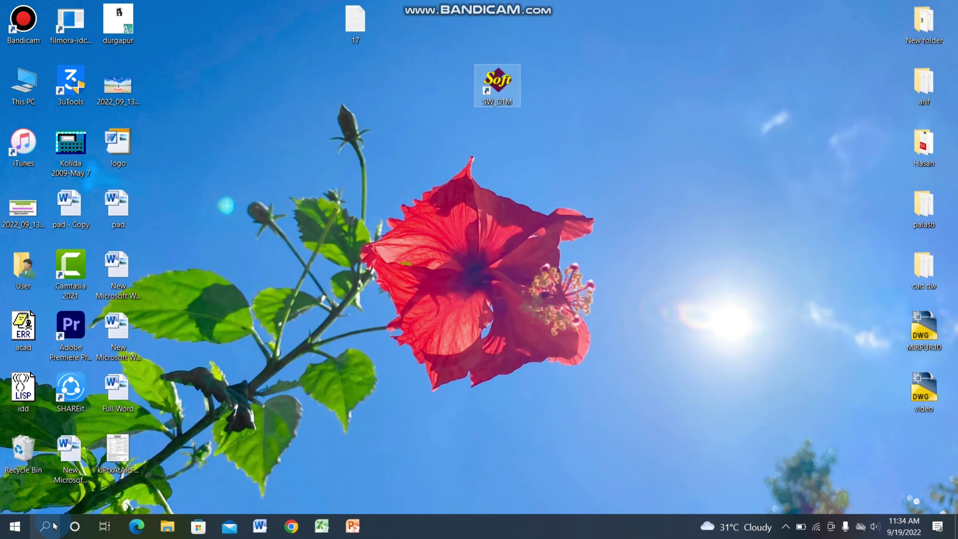
Step: Launch Microsoft Excel 2010, dismiss the Office activation wizard and maximize the workbook window
left_click(45, 525)
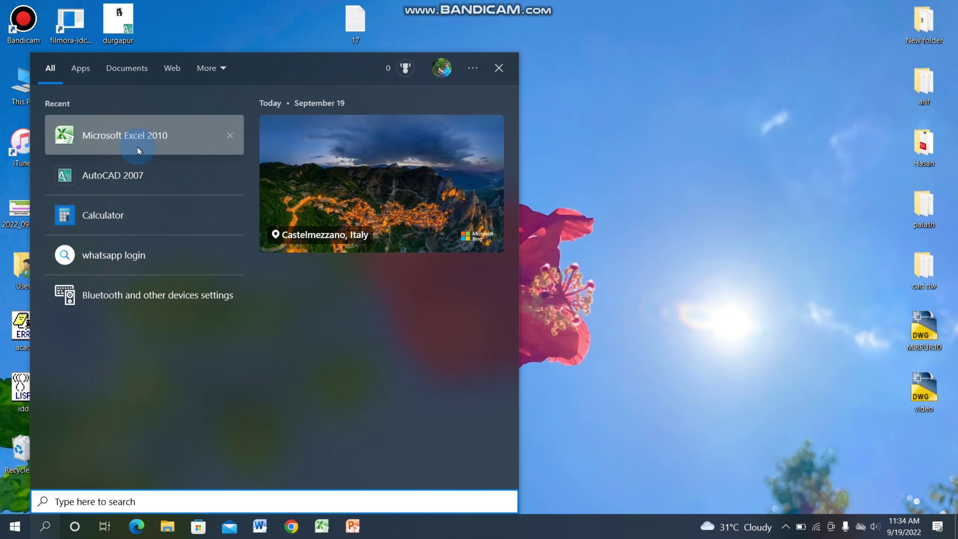
left_click(140, 138)
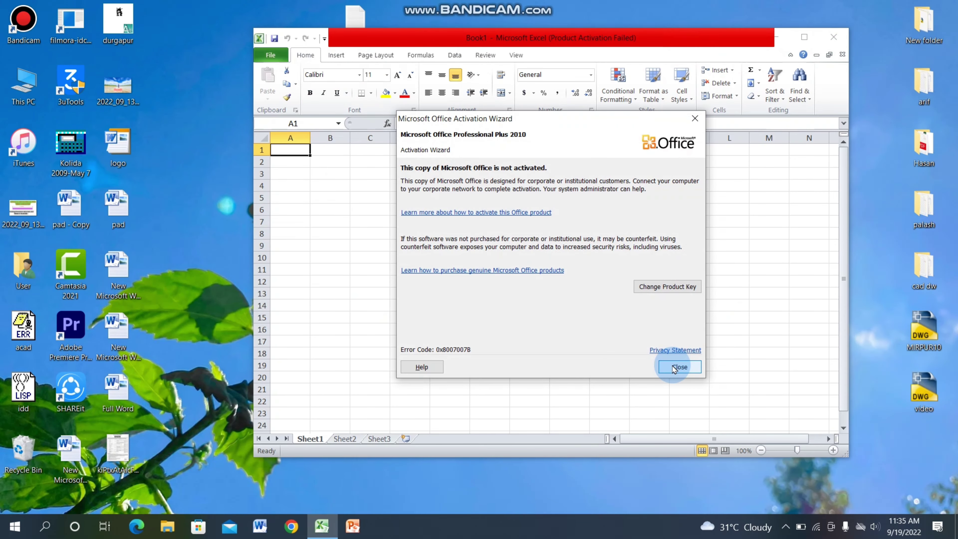
left_click(673, 365)
left_click(804, 37)
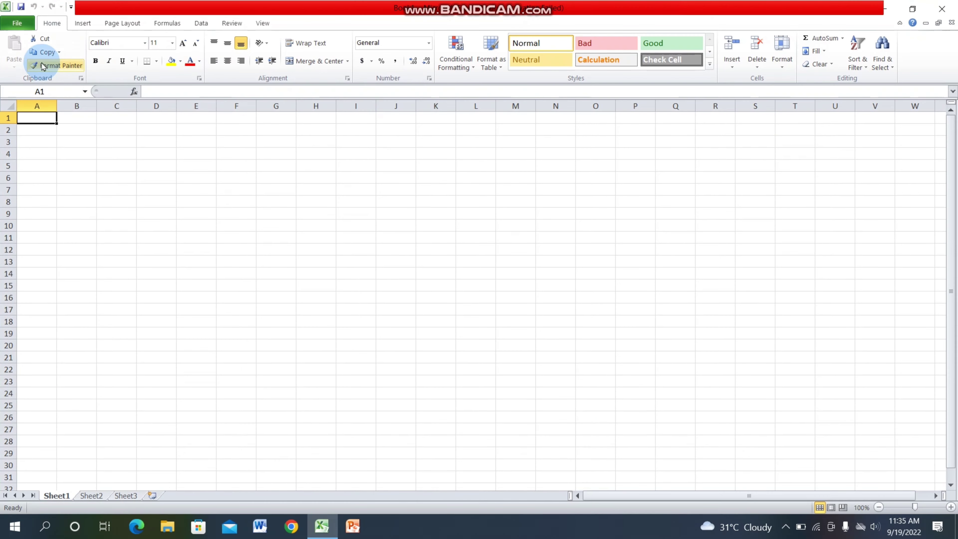
Step: Open the text document 17 from the Desktop with all file types listed, accepting to import it as text
left_click(23, 23)
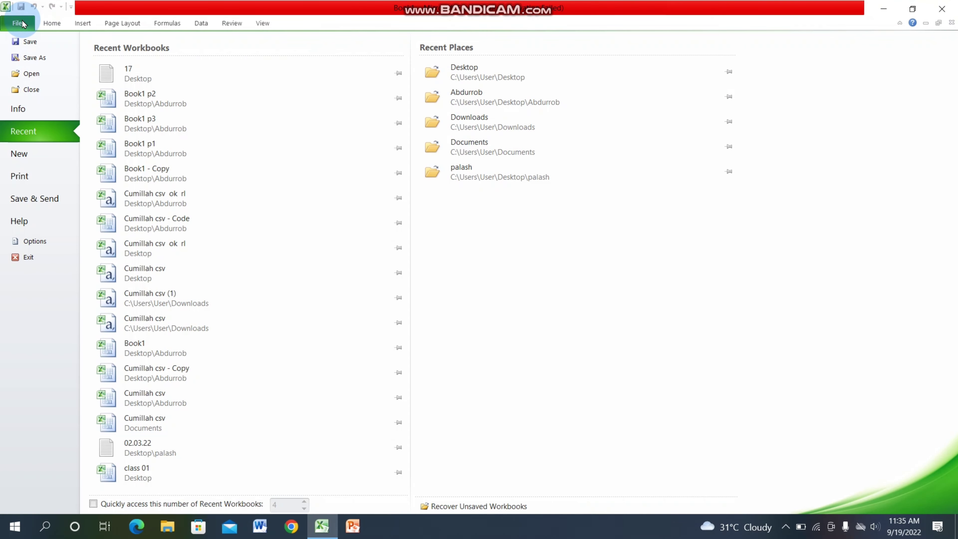
left_click(34, 77)
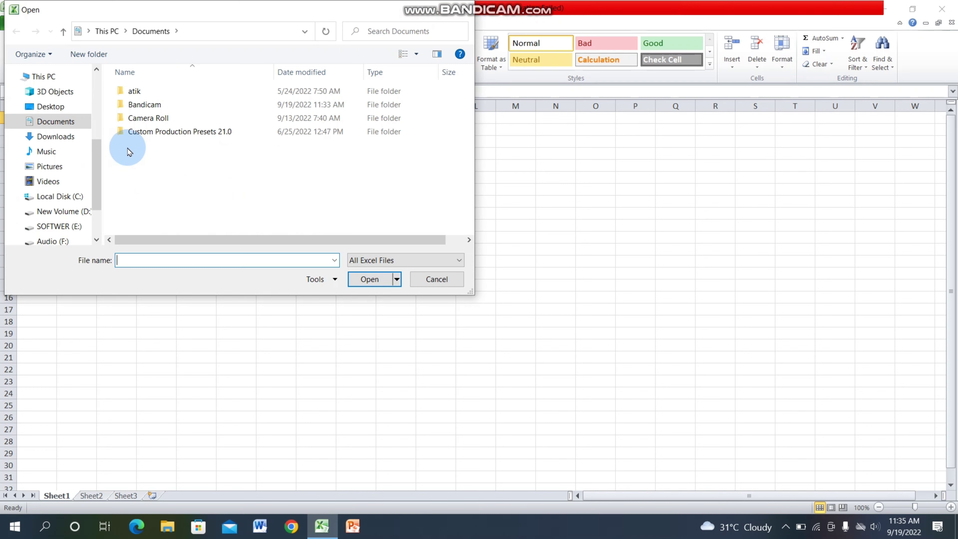
left_click(69, 108)
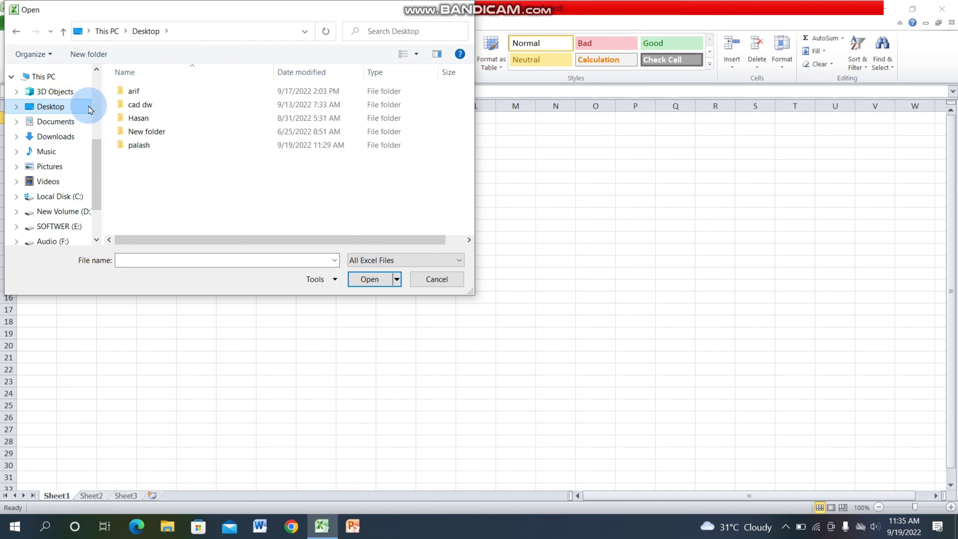
left_click(459, 260)
left_click(377, 271)
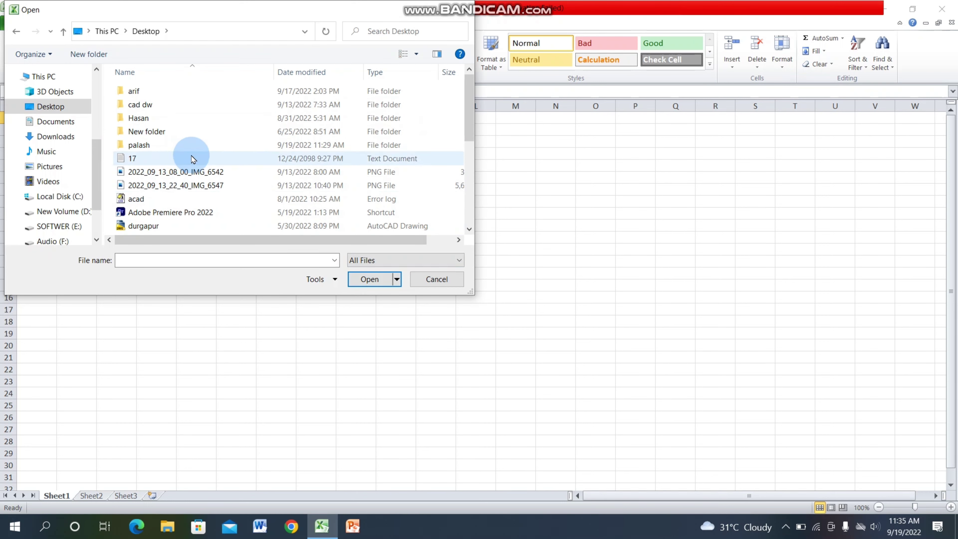
left_click(148, 158)
left_click(369, 279)
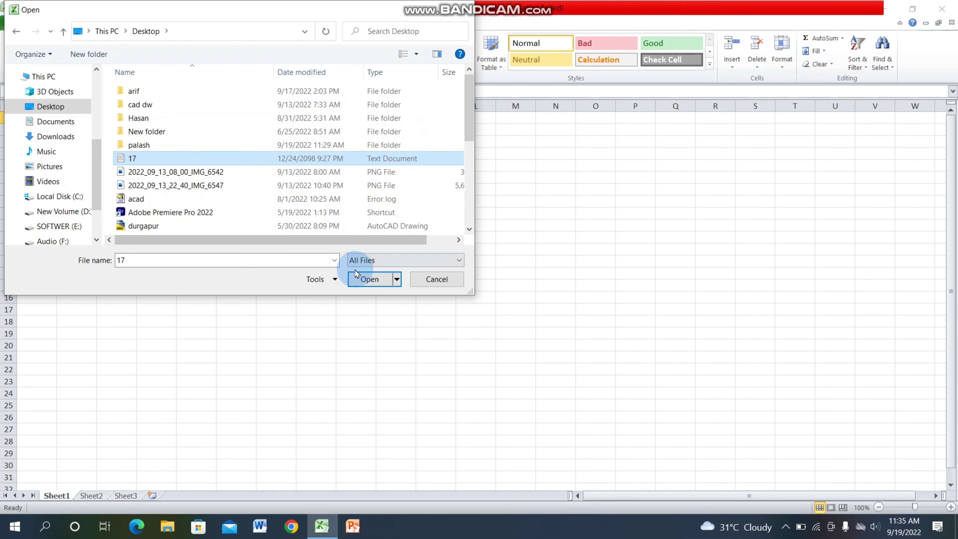
left_click(370, 280)
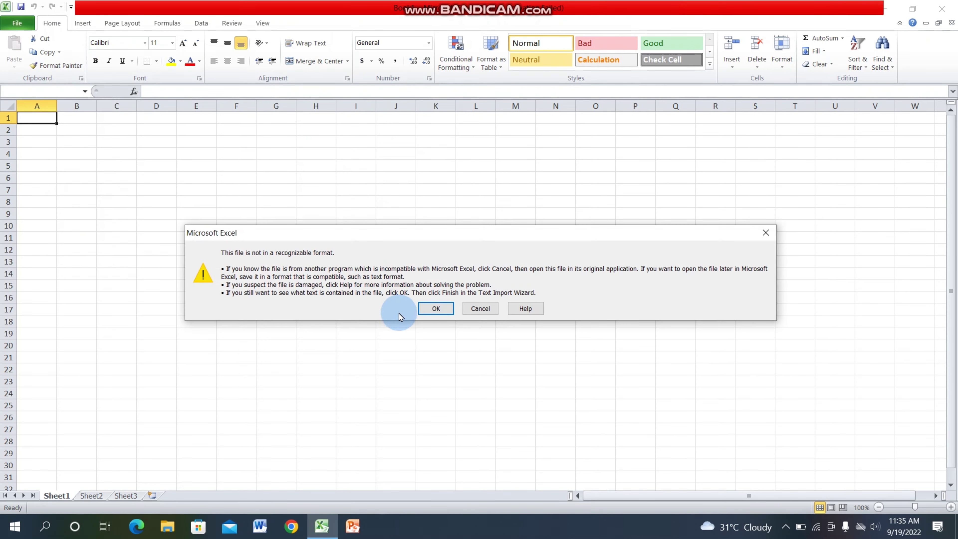
left_click(437, 309)
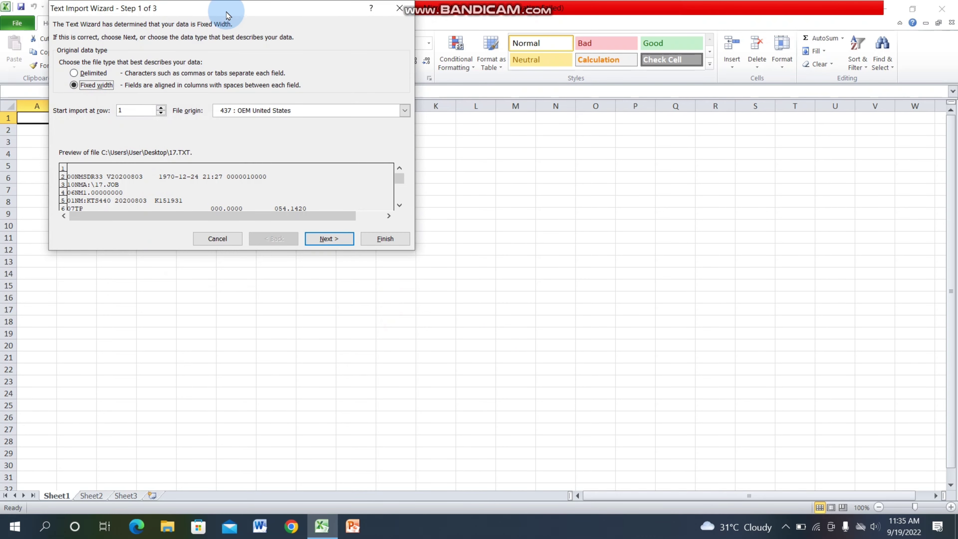
Step: Set the original data type of the text import to Delimited and proceed to the delimiter settings
left_click_drag(245, 8, 290, 85)
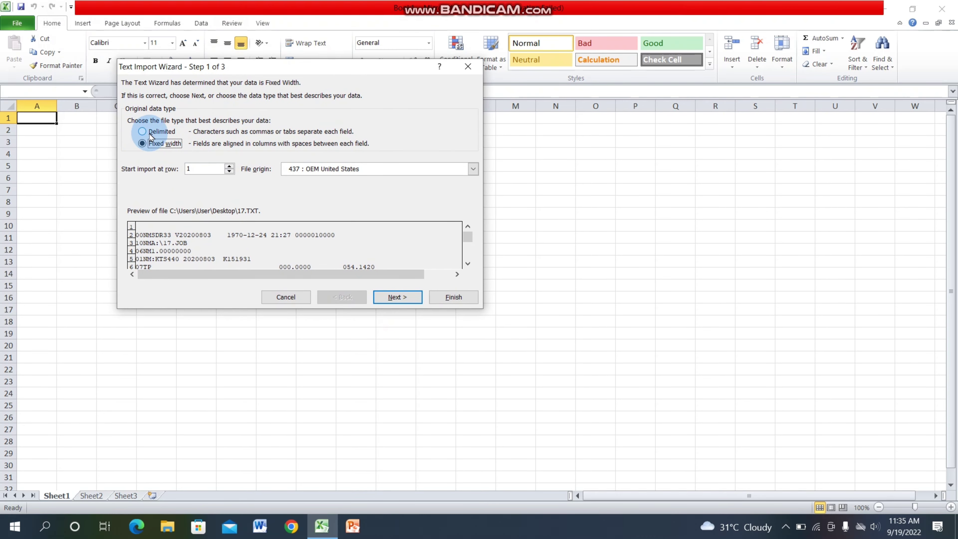
left_click(142, 132)
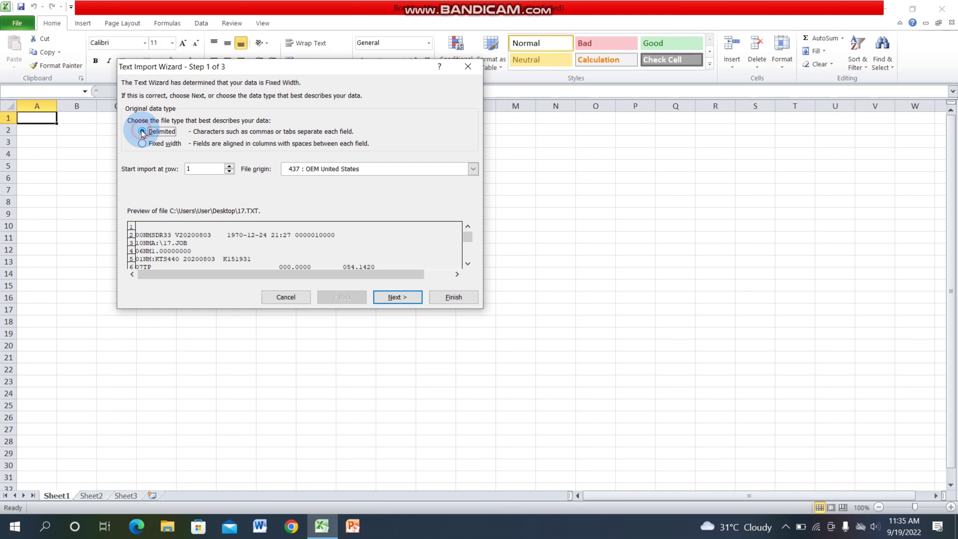
left_click(354, 278)
left_click(396, 296)
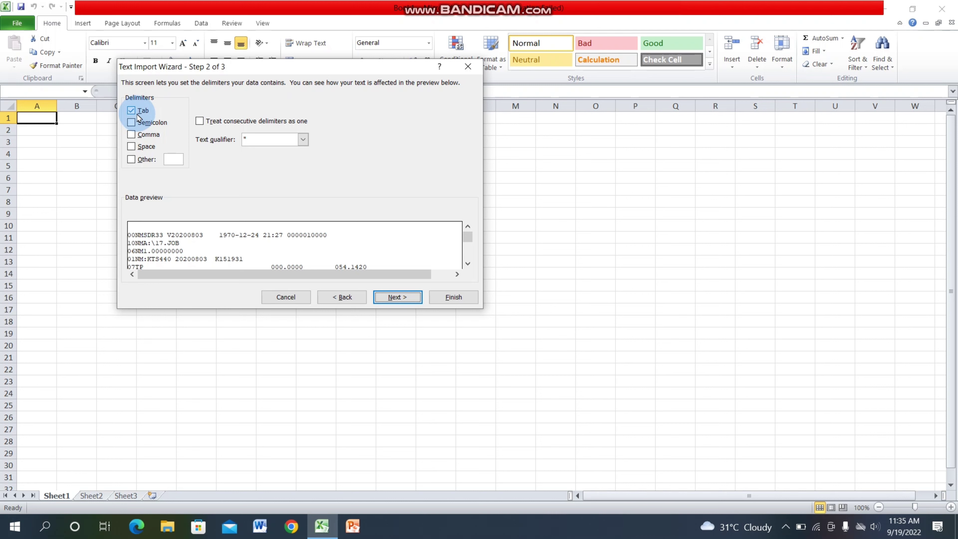
Step: Add semicolon, comma and space as delimiters, treat consecutive delimiters as one, and finish the import with the General column format
left_click(131, 123)
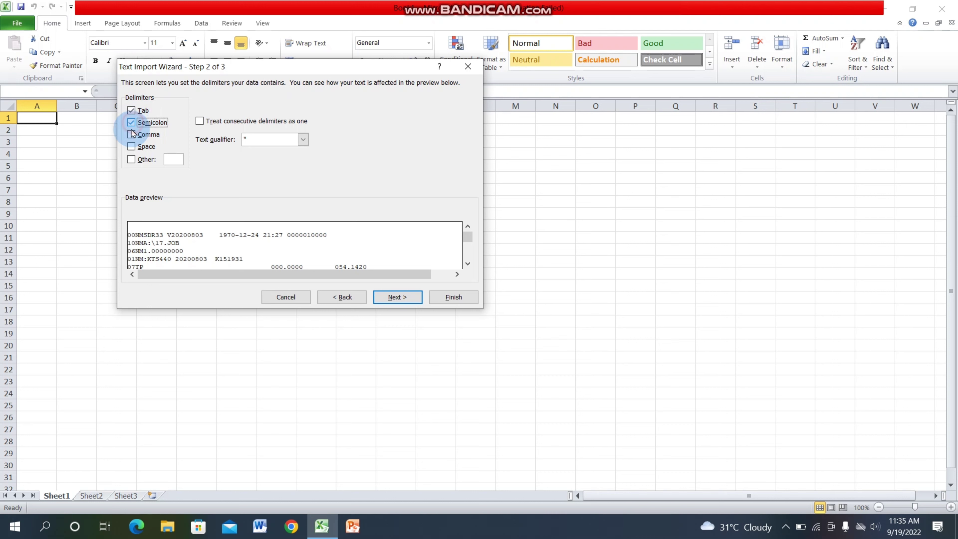
left_click(131, 135)
left_click(131, 146)
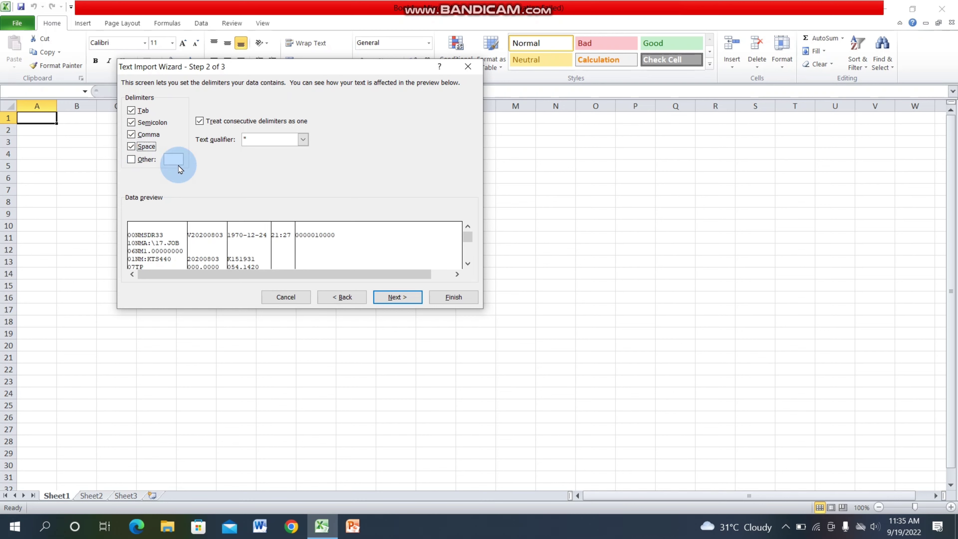
key("alt+r")
left_click(398, 297)
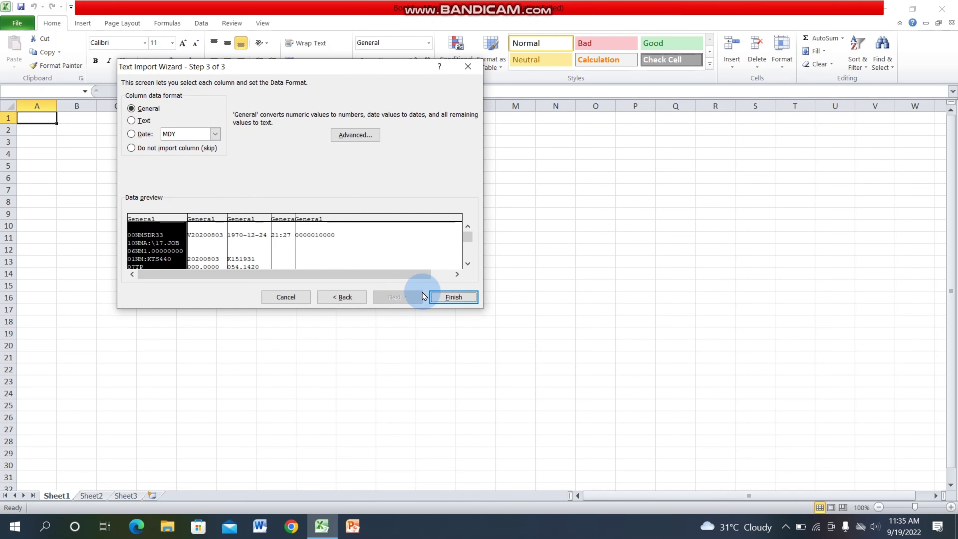
left_click(444, 298)
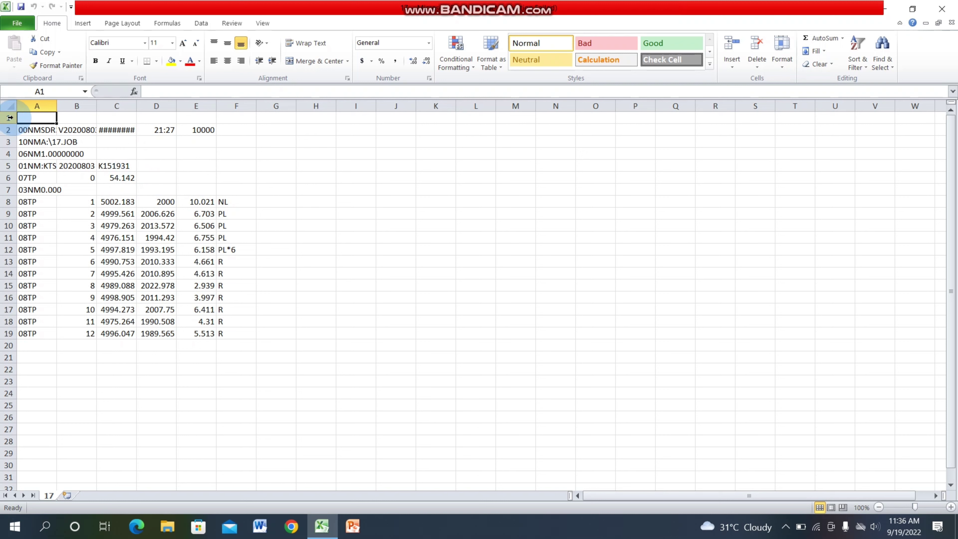
Step: Delete header rows 1 to 7 and the 08TP code column A, keeping only the survey point data
left_click_drag(9, 118, 14, 189)
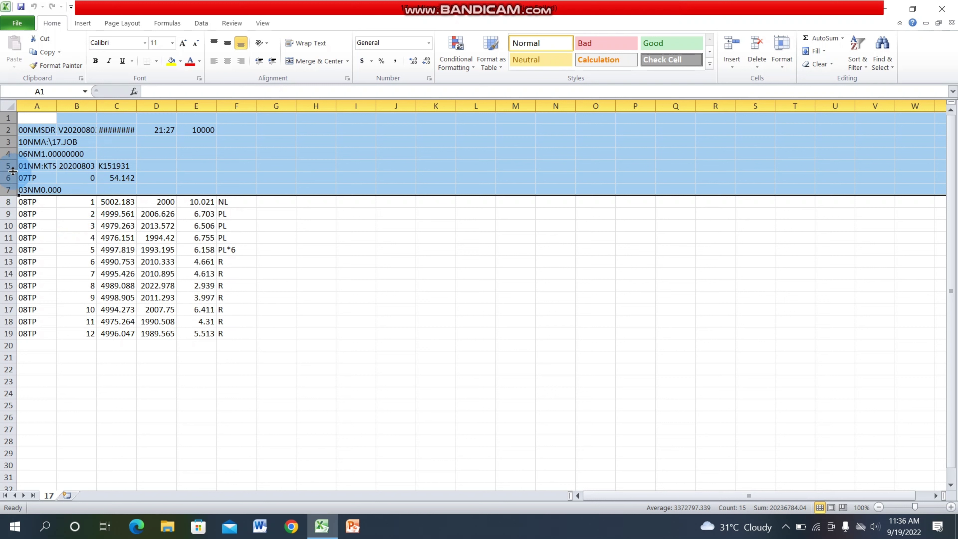
right_click(33, 157)
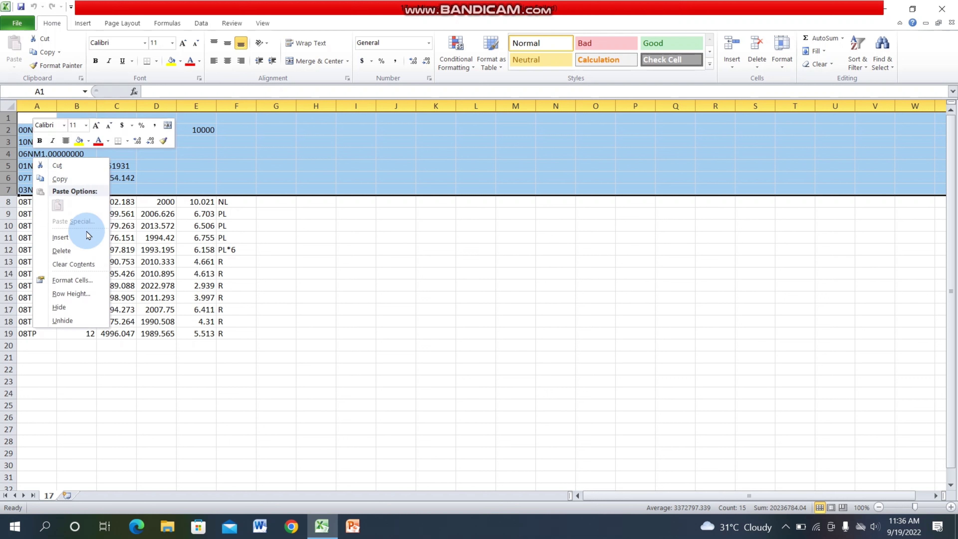
left_click(62, 250)
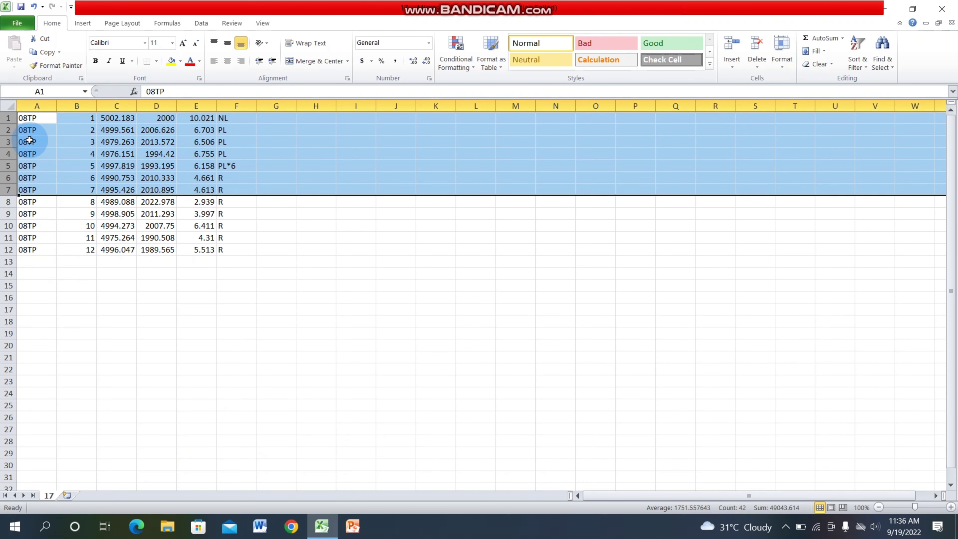
left_click(36, 106)
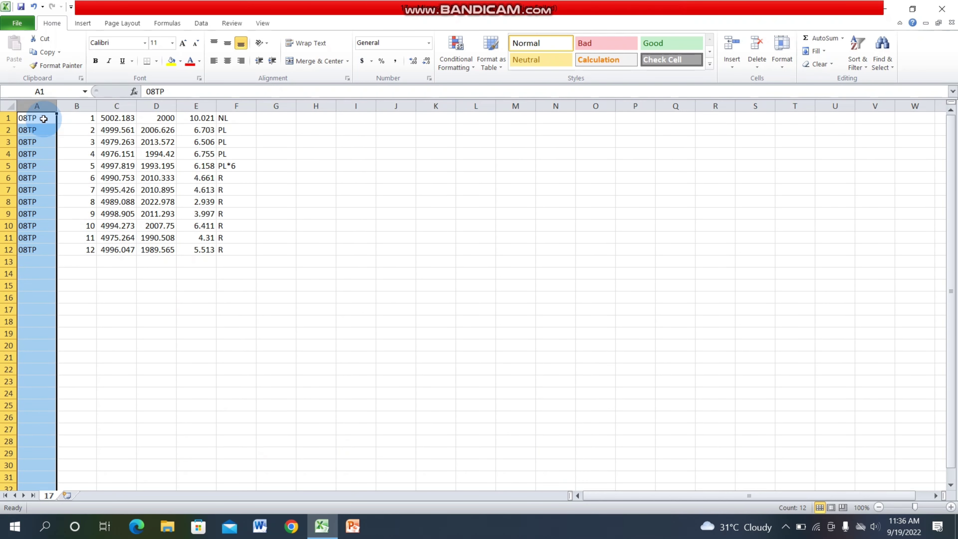
right_click(34, 154)
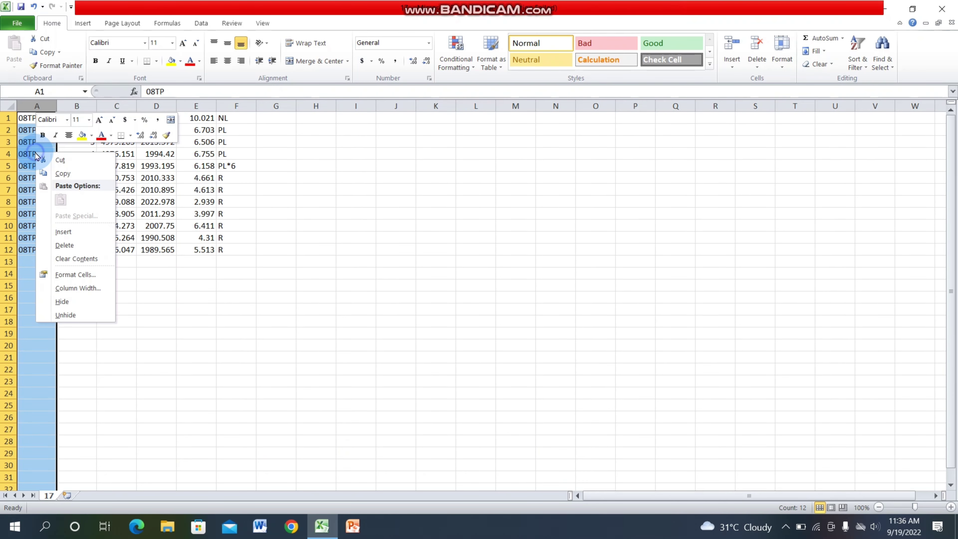
left_click(77, 246)
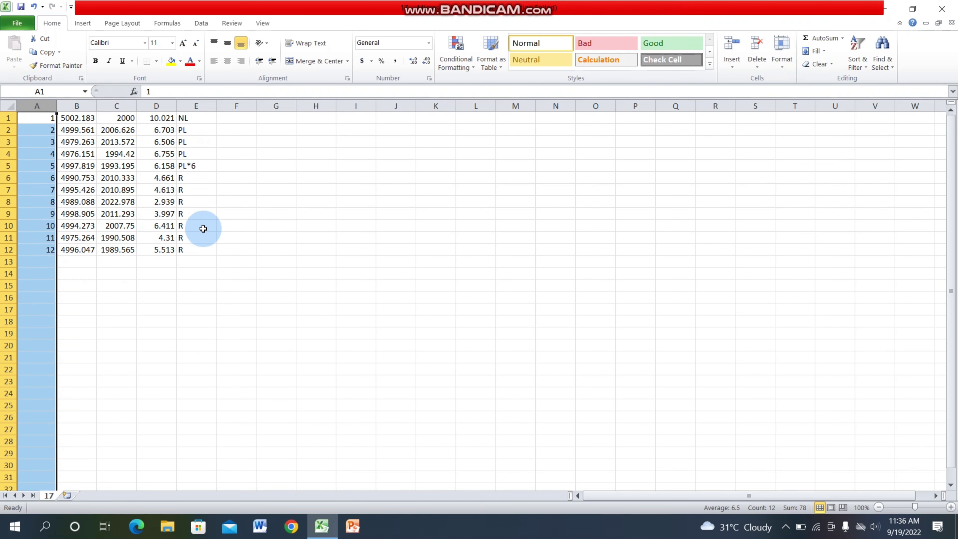
Step: Copy the survey point data in A1:E12 and minimize the workbook window
left_click(40, 118)
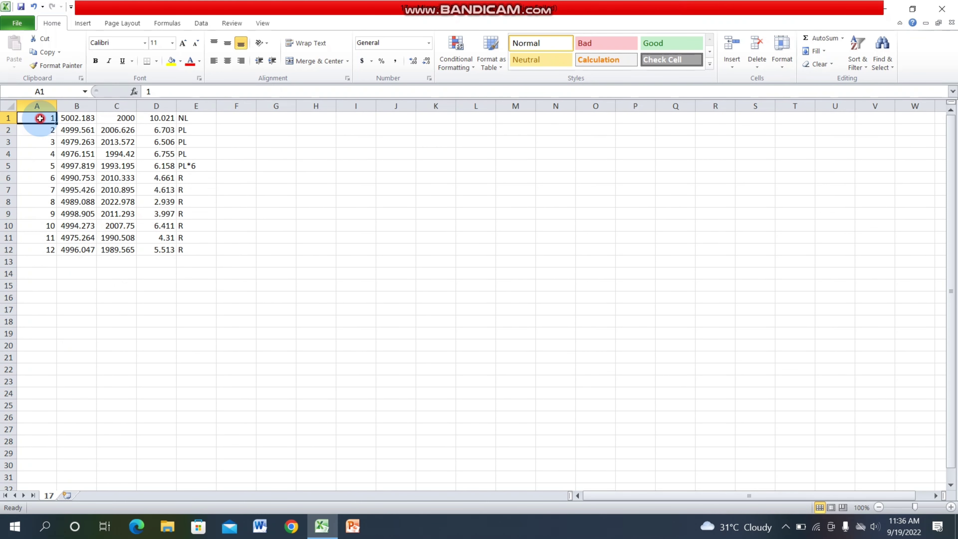
left_click_drag(40, 118, 183, 251)
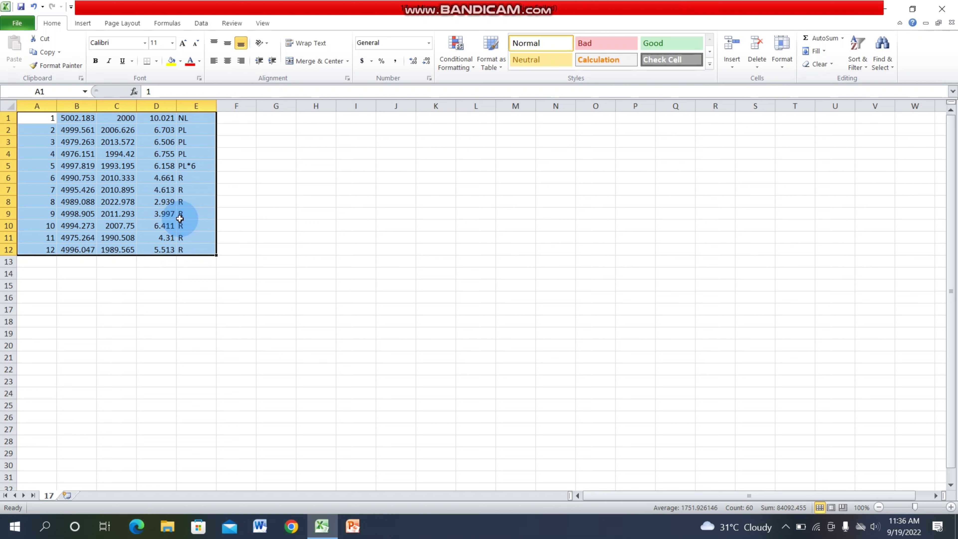
key("ctrl+c")
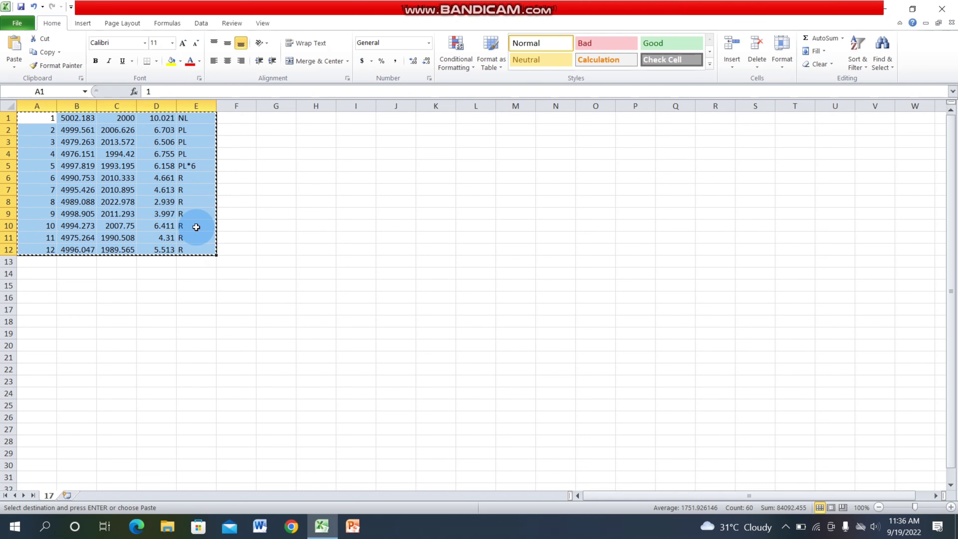
left_click(886, 6)
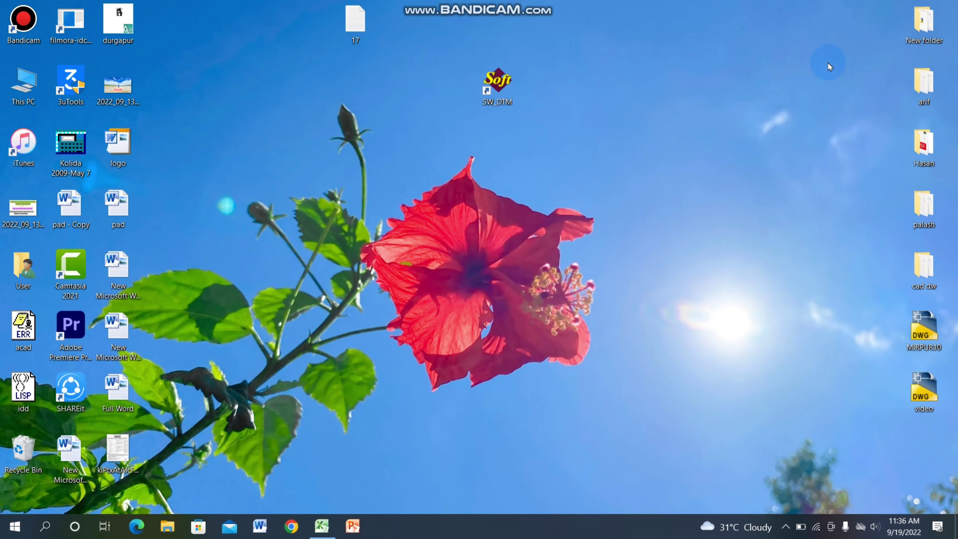
Step: Launch AutoCAD 2007 with a blank drawing and minimize its window
left_click(41, 527)
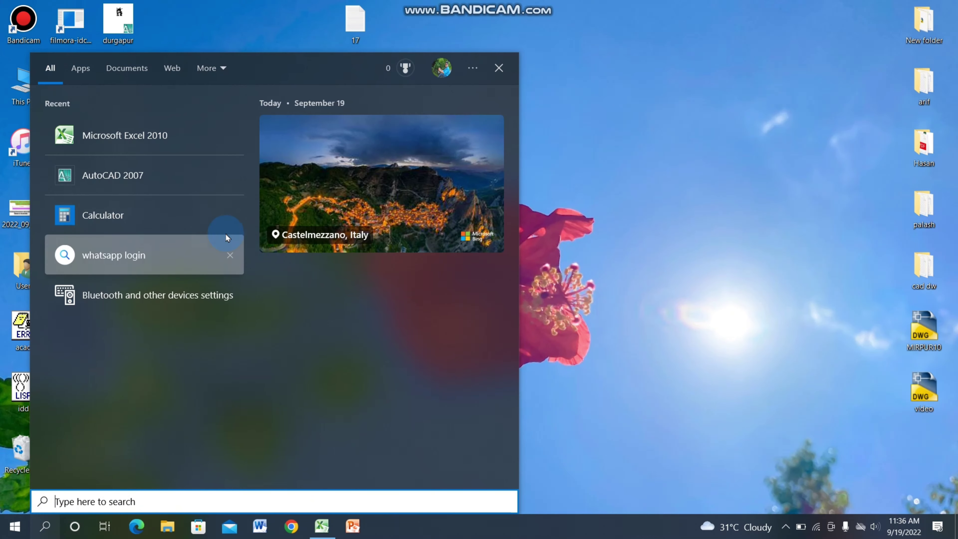
left_click(118, 180)
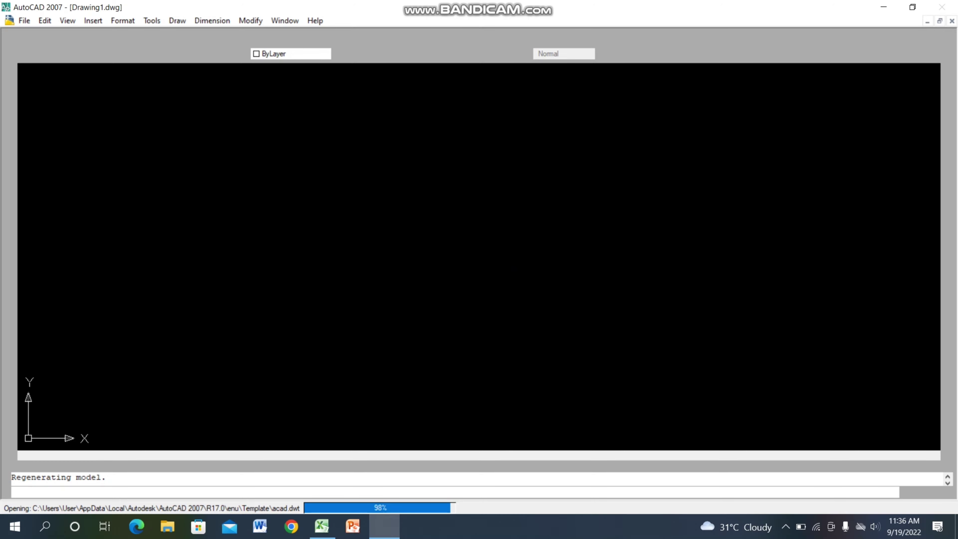
left_click(292, 240)
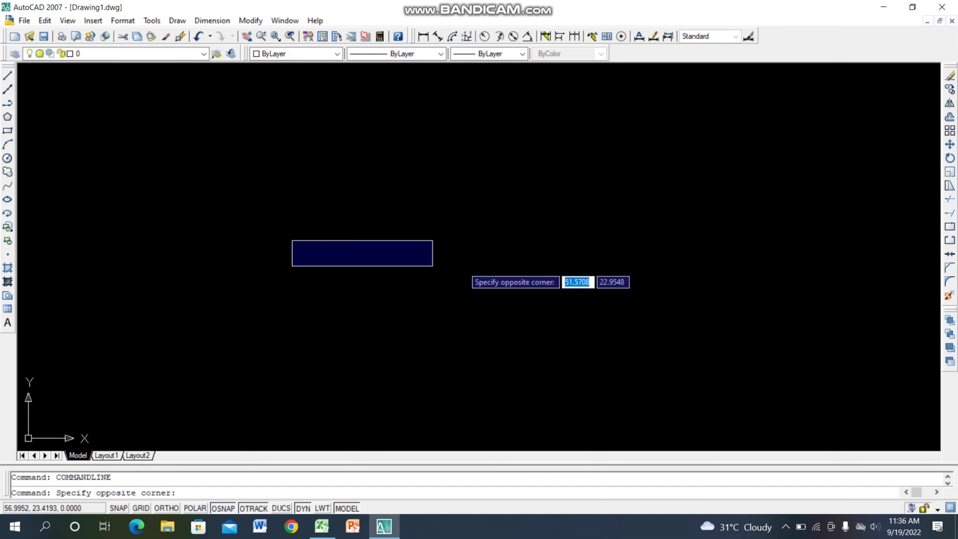
left_click(880, 13)
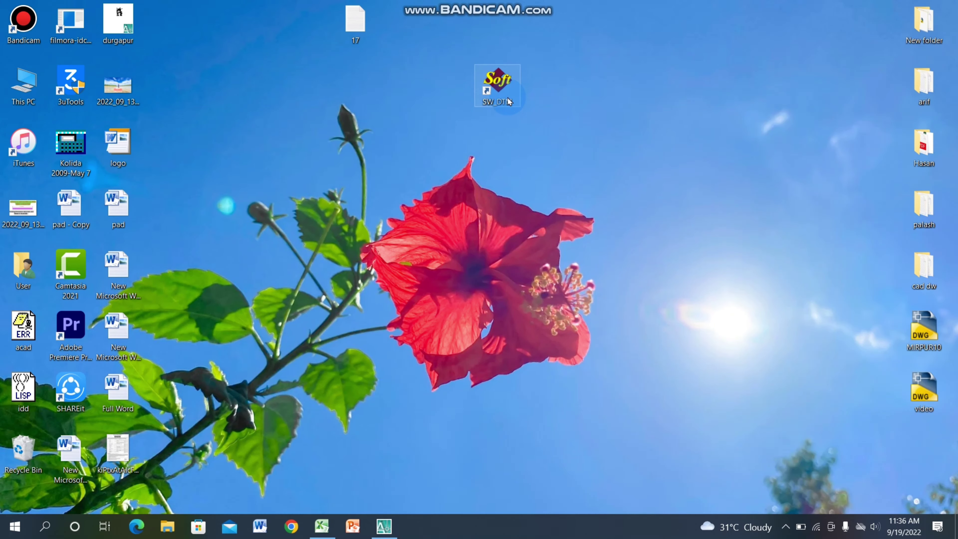
Step: Launch SW_DTM and import the survey points from Excel with a point label scale of 0.25
double_click(505, 91)
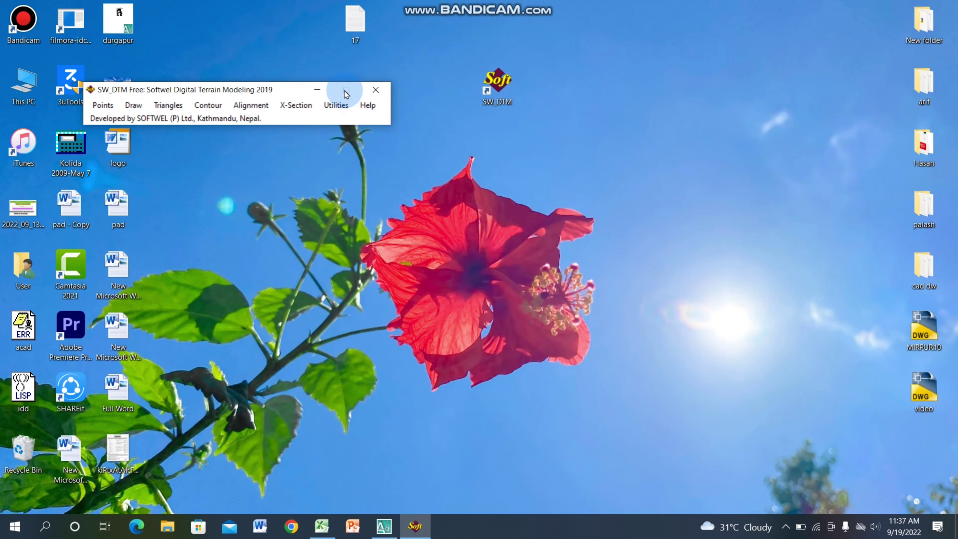
left_click_drag(285, 90, 537, 141)
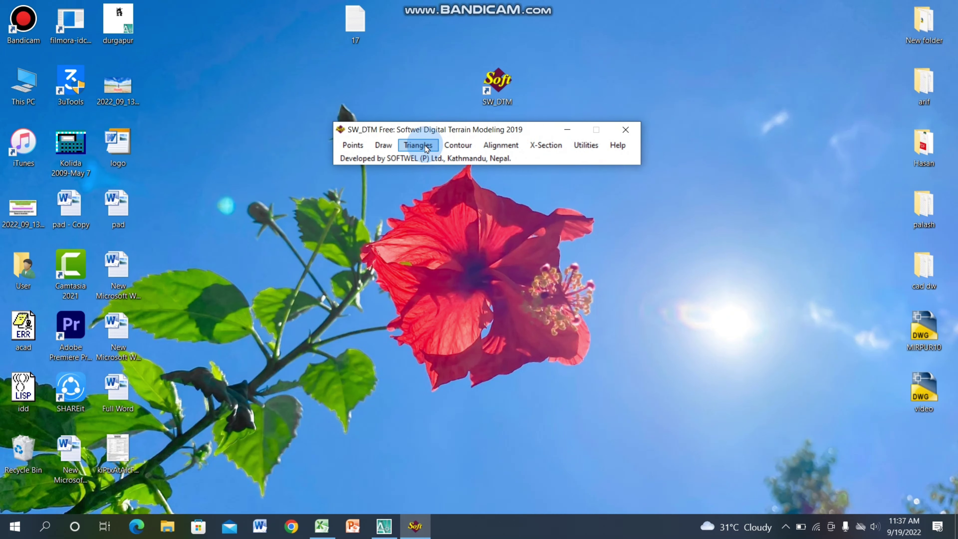
left_click(353, 146)
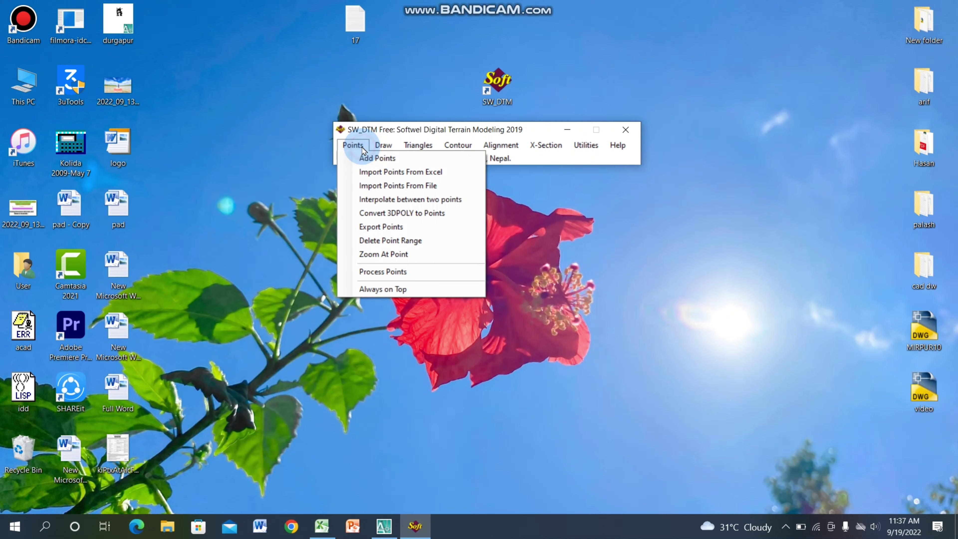
left_click(376, 173)
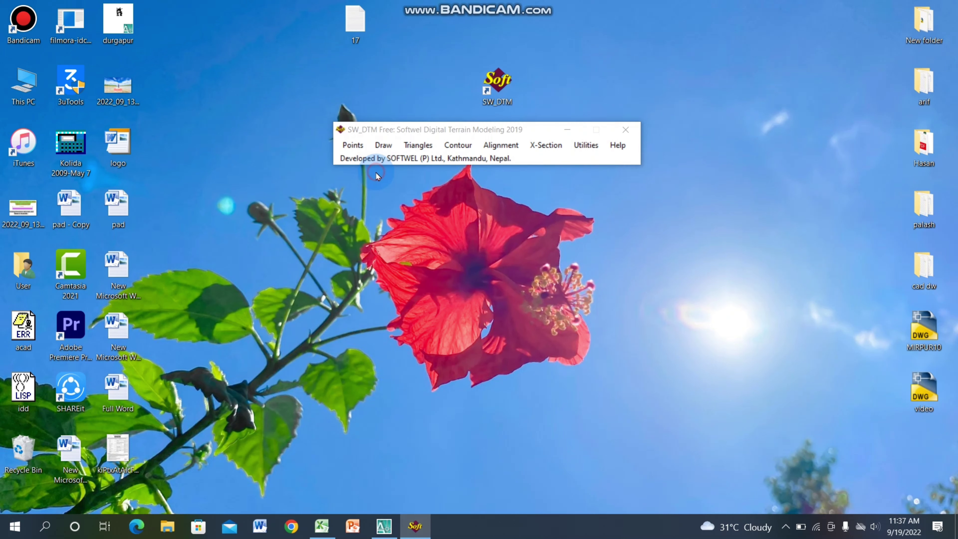
left_click(235, 174)
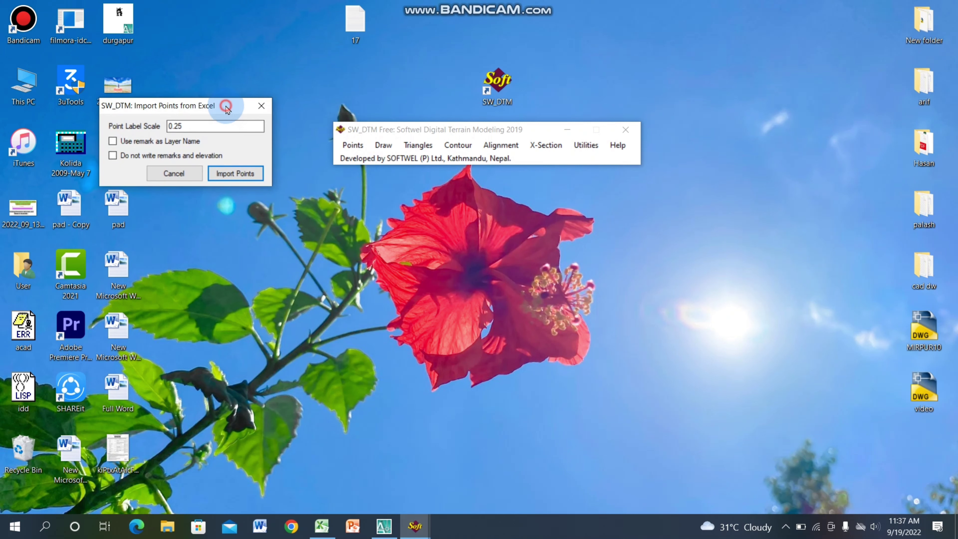
left_click_drag(226, 107, 283, 108)
left_click(292, 176)
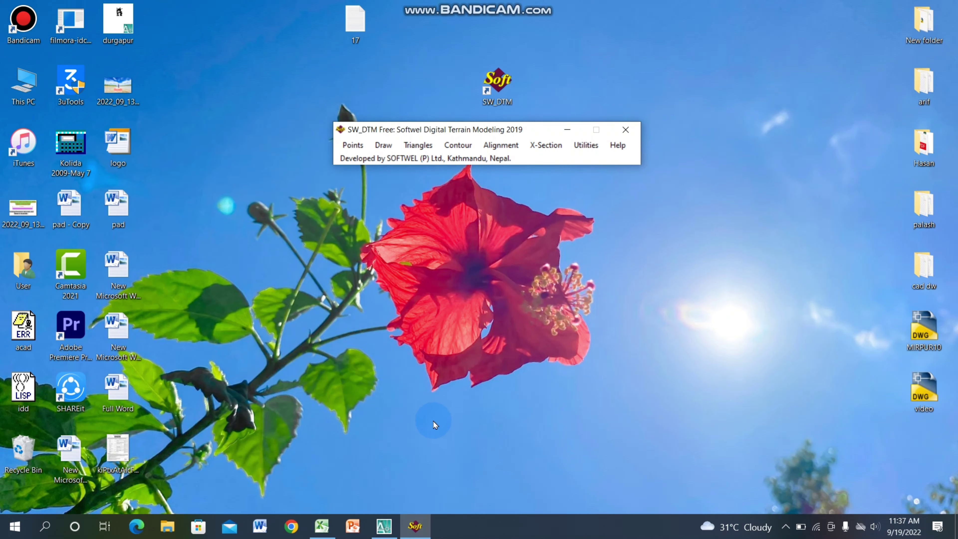
Step: Switch to AutoCAD, zoom to the full drawing and examine the imported survey points up close
left_click(384, 526)
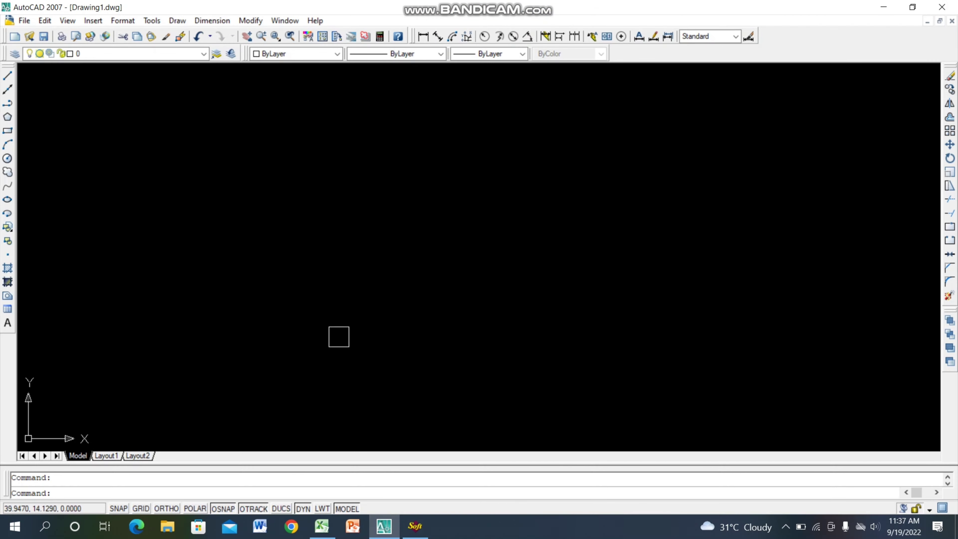
left_click(265, 263)
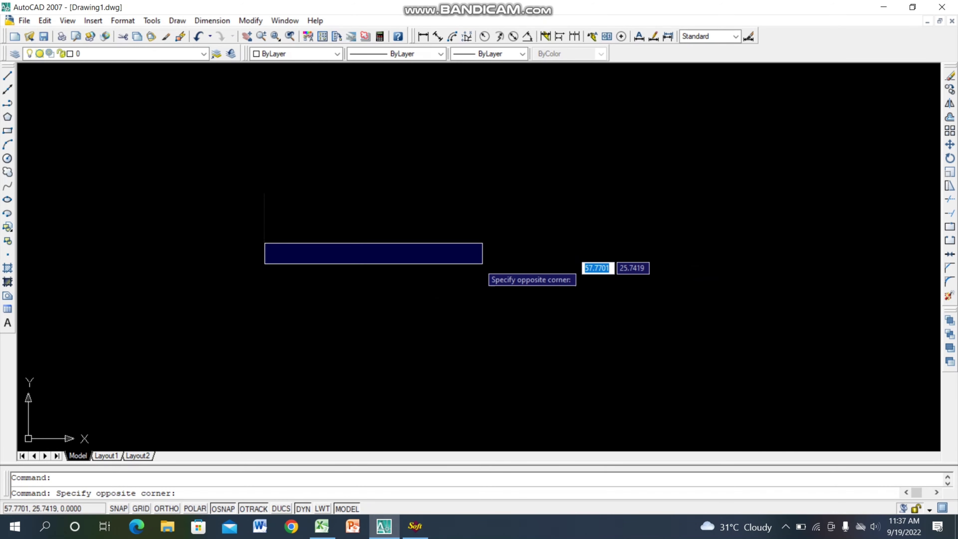
left_click(318, 263)
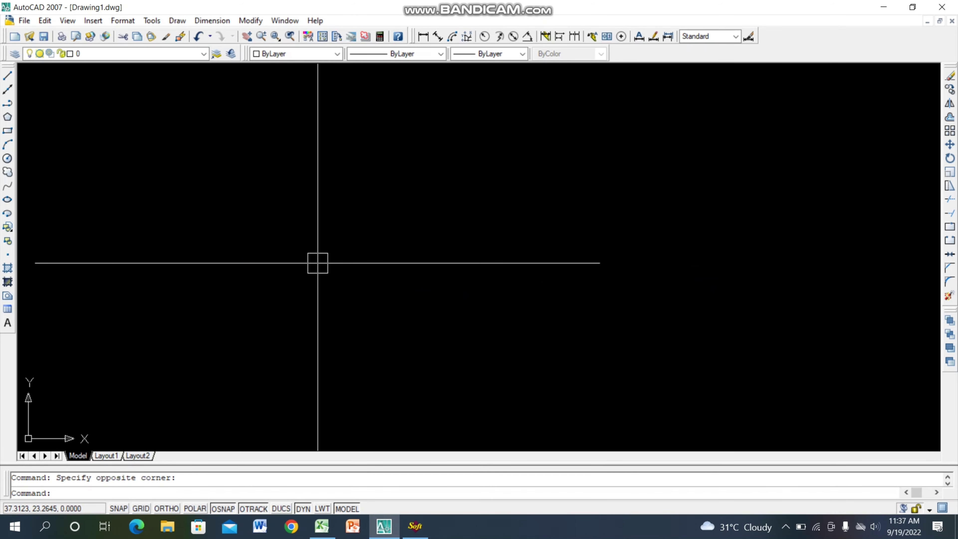
type("z")
key("Return")
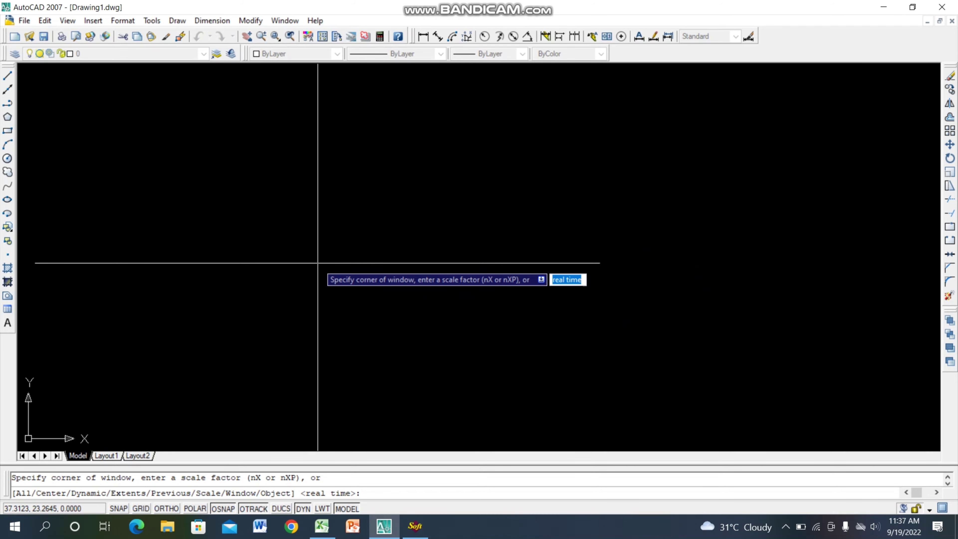
type("a")
key("Return")
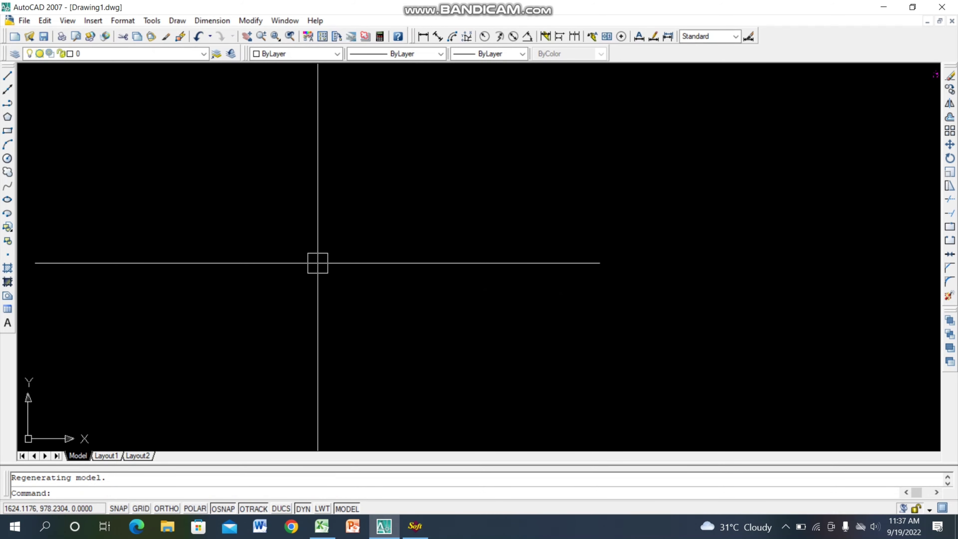
scroll(398, 265, "down", 7)
scroll(533, 218, "up", 8)
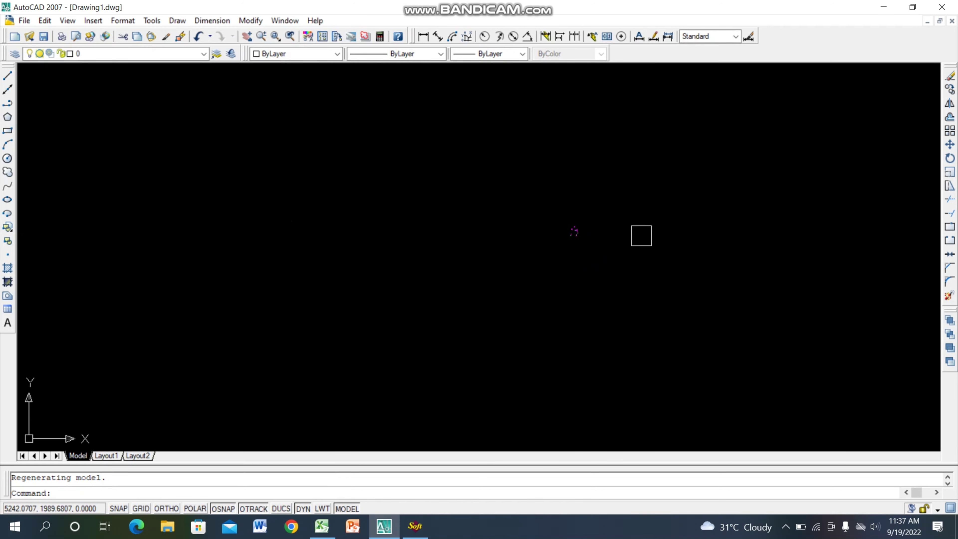
scroll(538, 256, "up", 7)
middle_click_drag(513, 295, 278, 422)
scroll(467, 274, "up", 6)
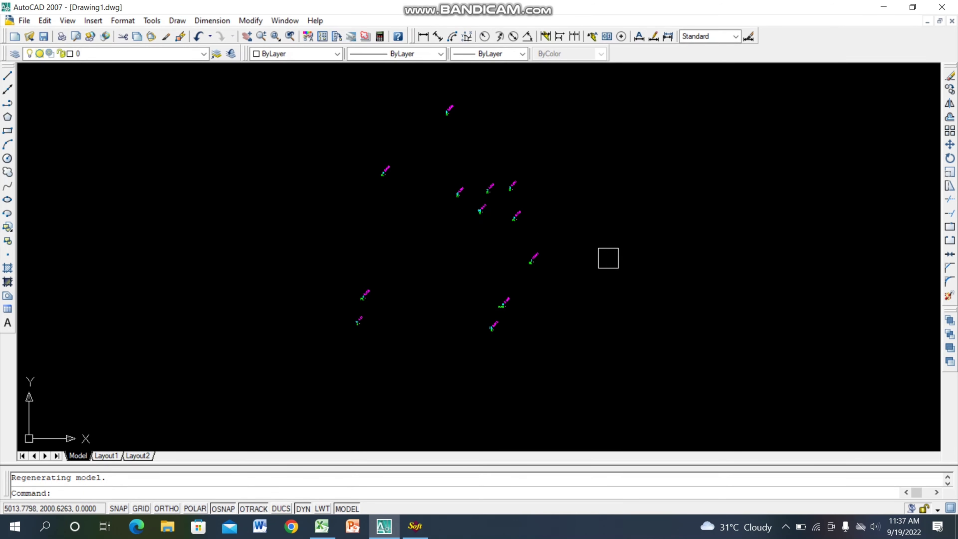
mouse_move(608, 258)
middle_mouse_down()
mouse_move(597, 289)
mouse_move(522, 271)
middle_mouse_up()
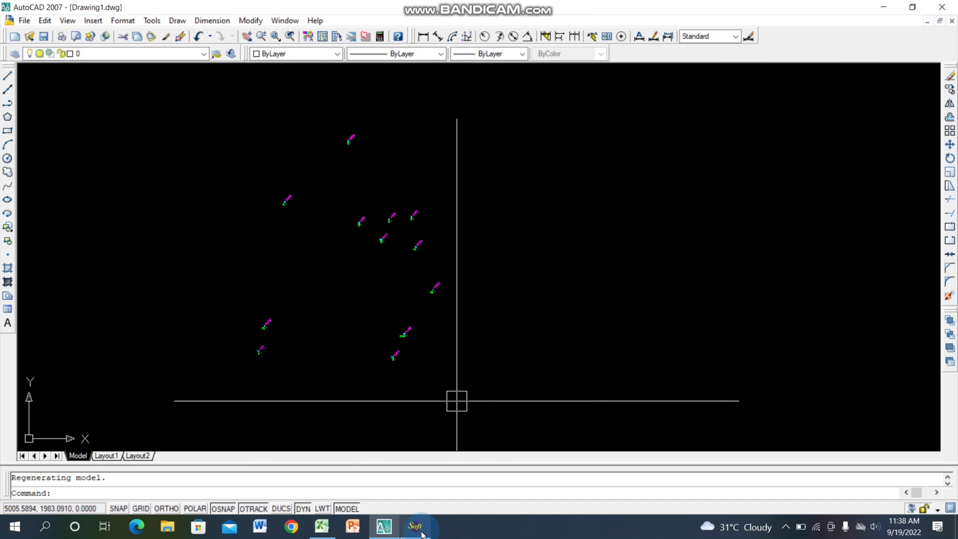
Step: Process all points and features in SW_DTM with the Features layer selected, and minimize its window
left_click(415, 526)
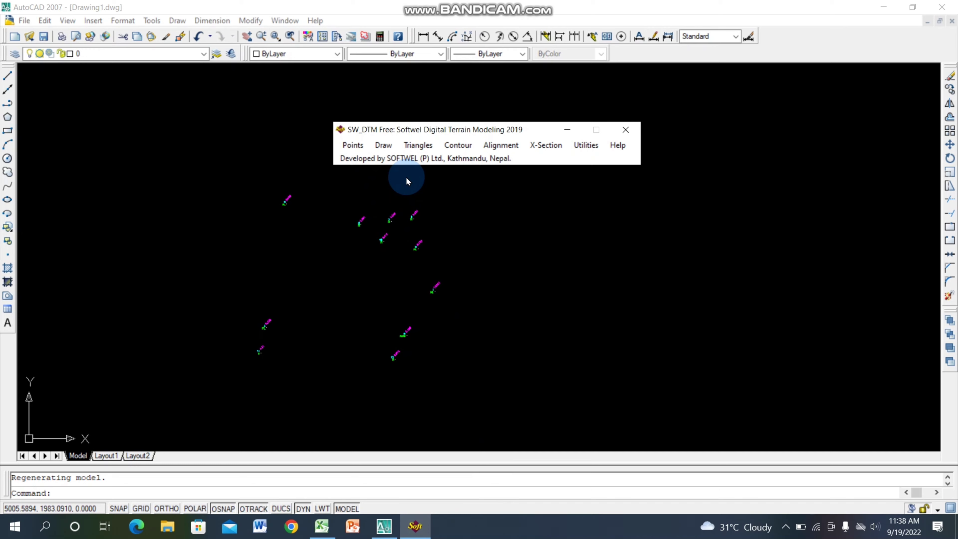
left_click(354, 146)
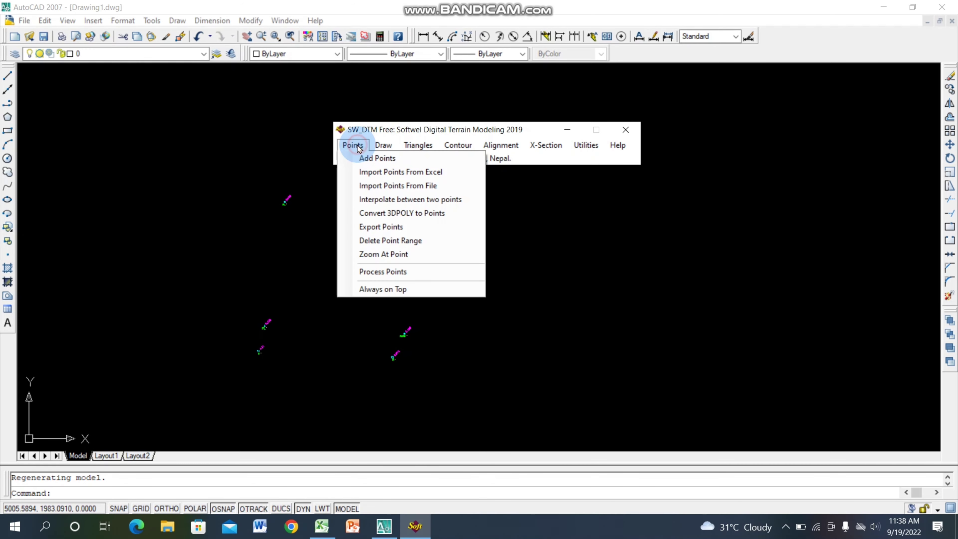
left_click(395, 271)
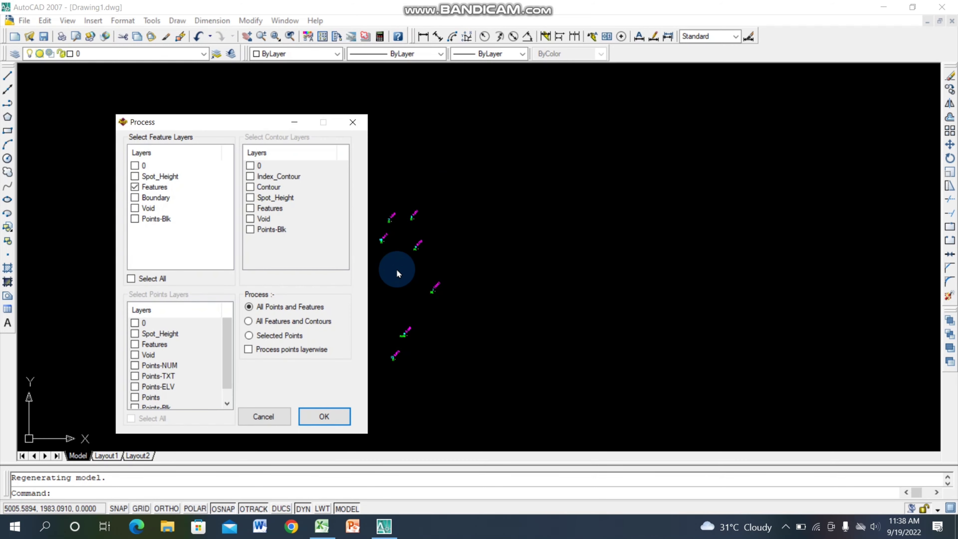
left_click(320, 418)
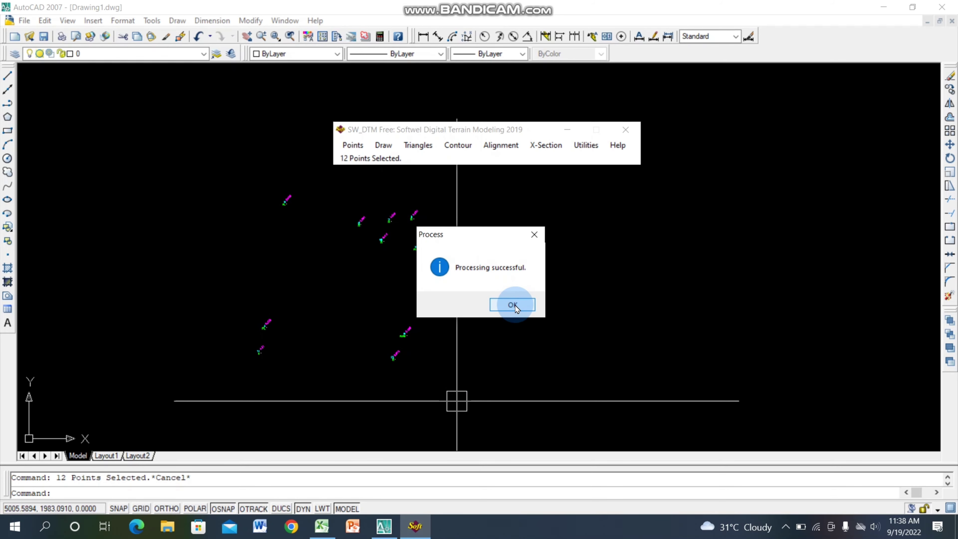
left_click(515, 305)
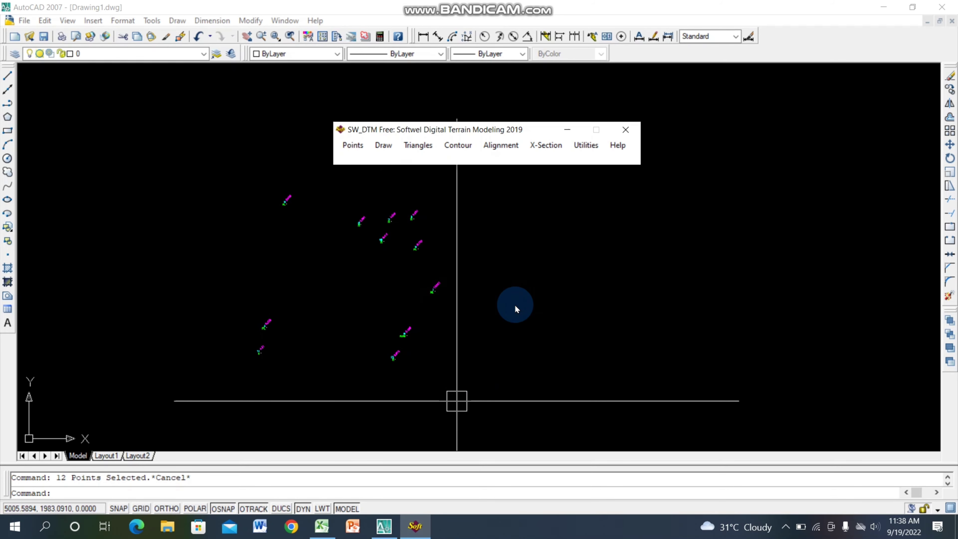
left_click(567, 130)
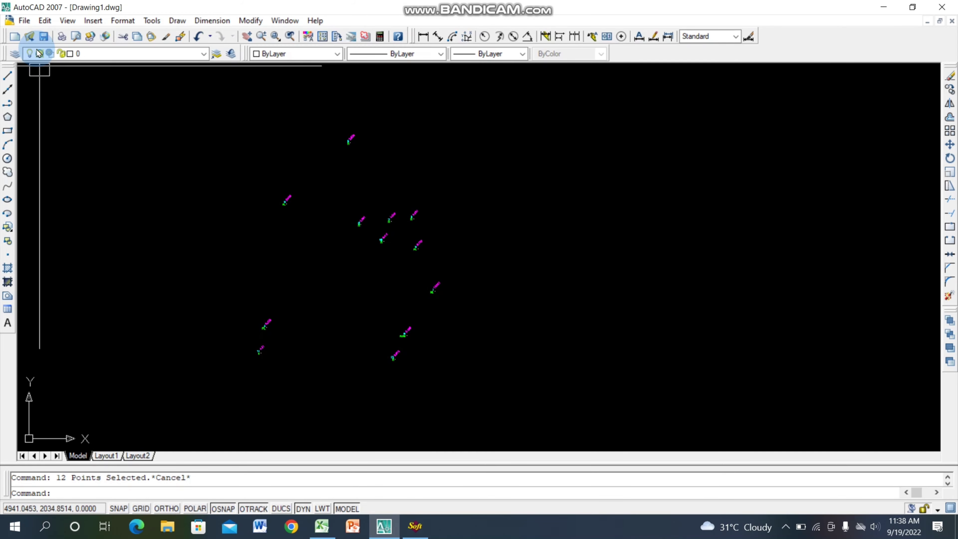
Step: Save the drawing as Drawing1.dwg in Documents, replacing the existing file, and minimize AutoCAD
left_click(44, 37)
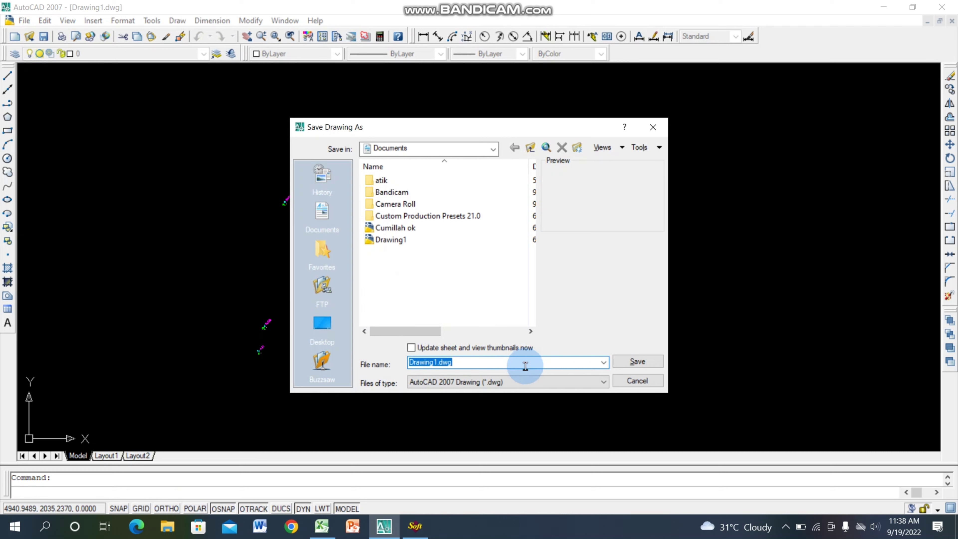
left_click(637, 362)
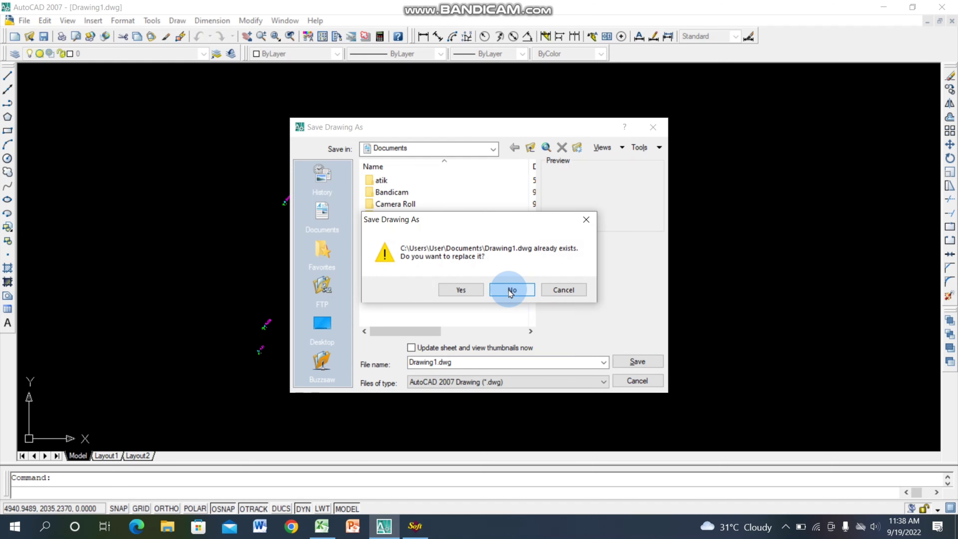
left_click(467, 291)
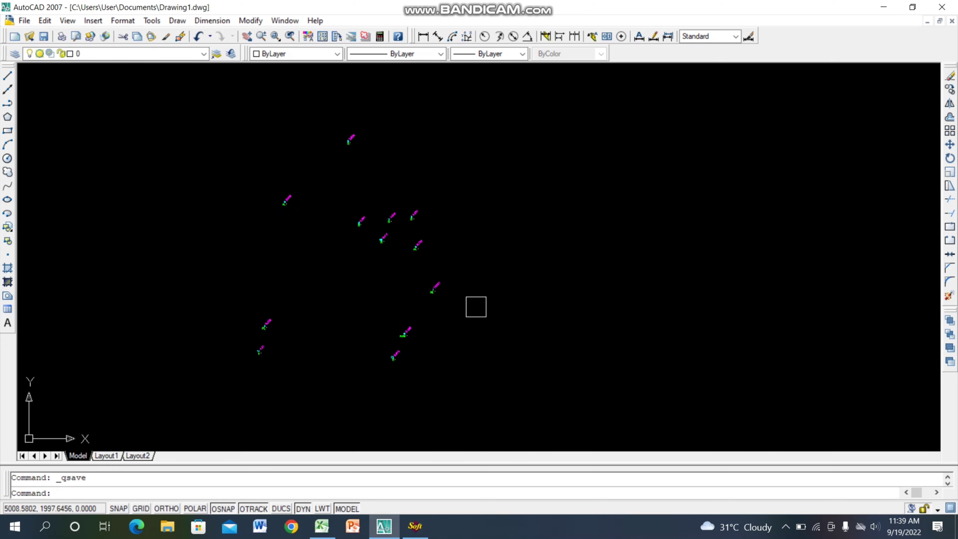
left_click(881, 6)
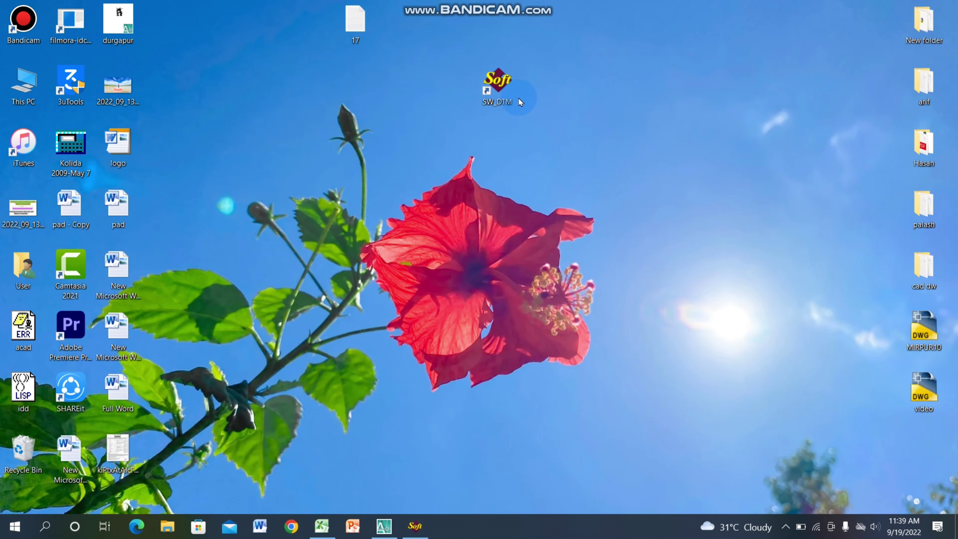
left_click_drag(505, 89, 600, 89)
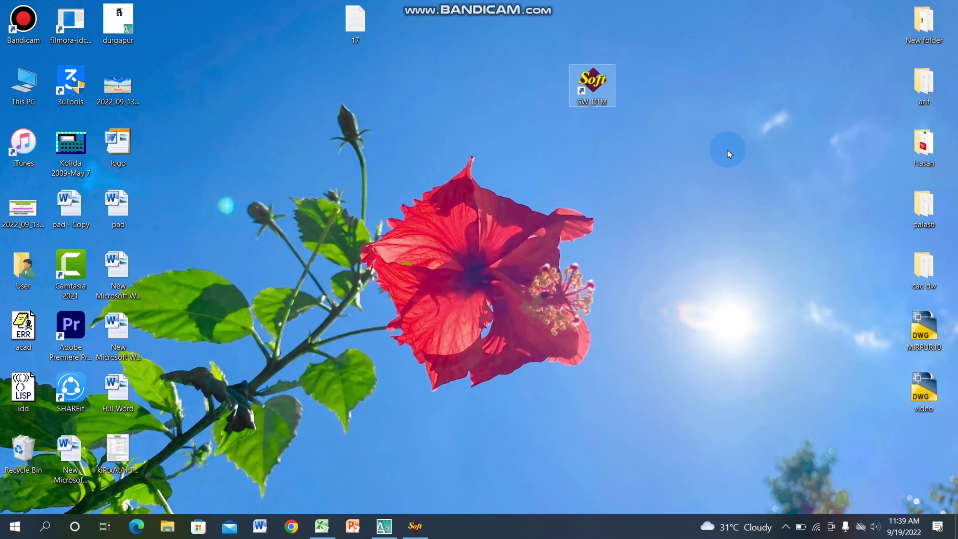